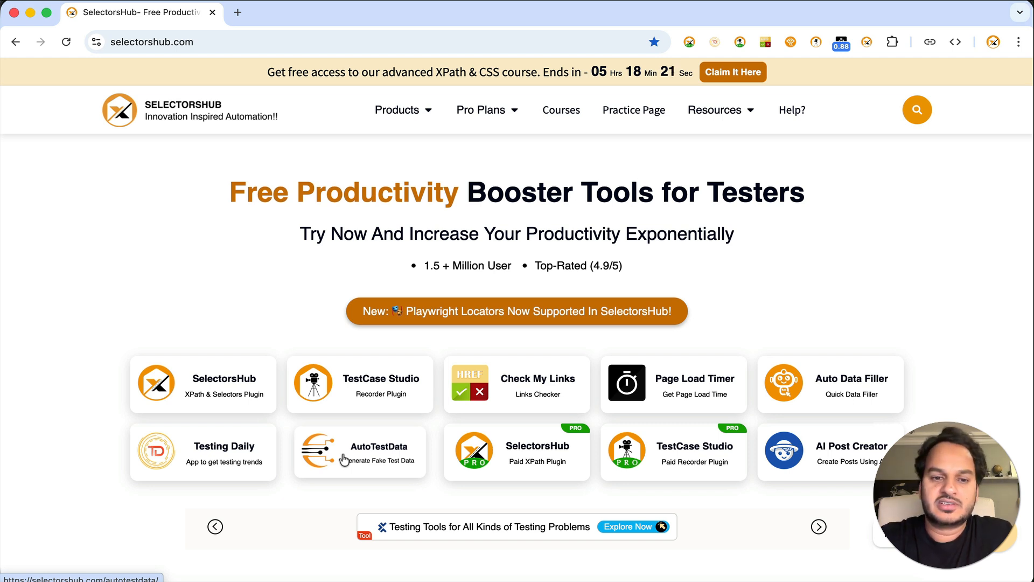
Open the AutoTestData product page from the SelectorsHub home page and launch its data generator.
left_click(343, 457)
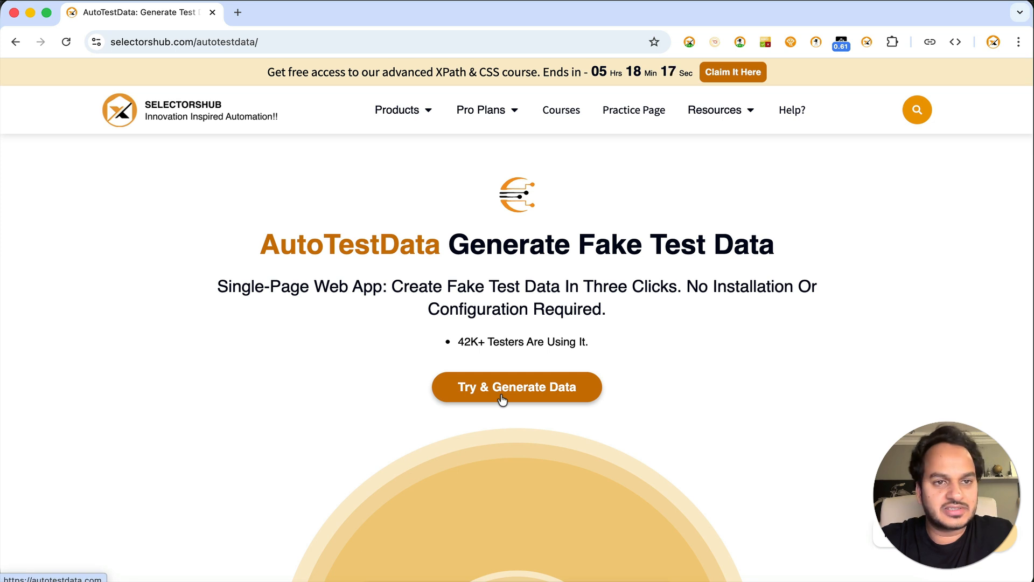
left_click(501, 399)
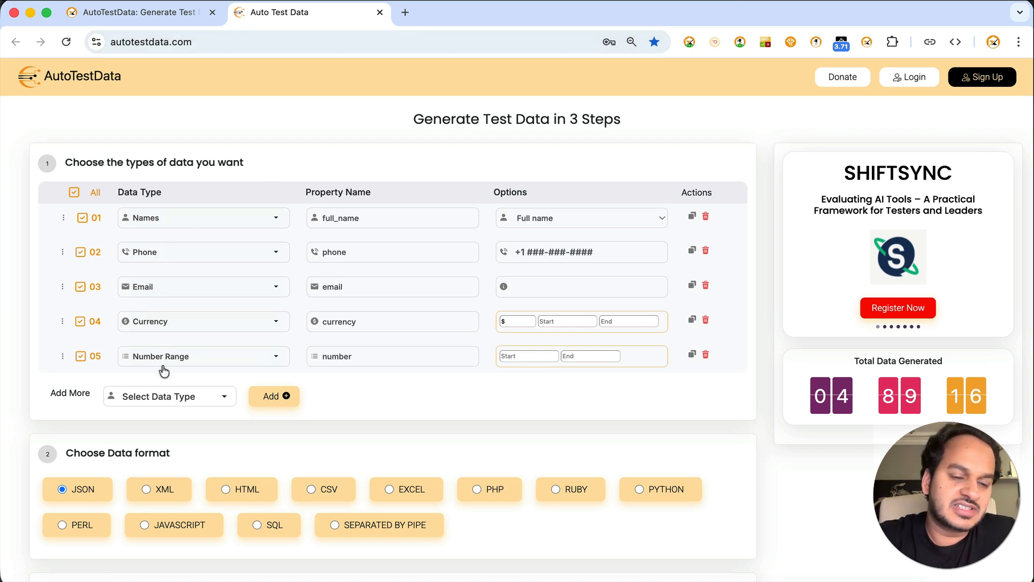
Generate 10 rows of JSON test data with the default fields and look through the preview.
scroll(200, 427, "down", 4)
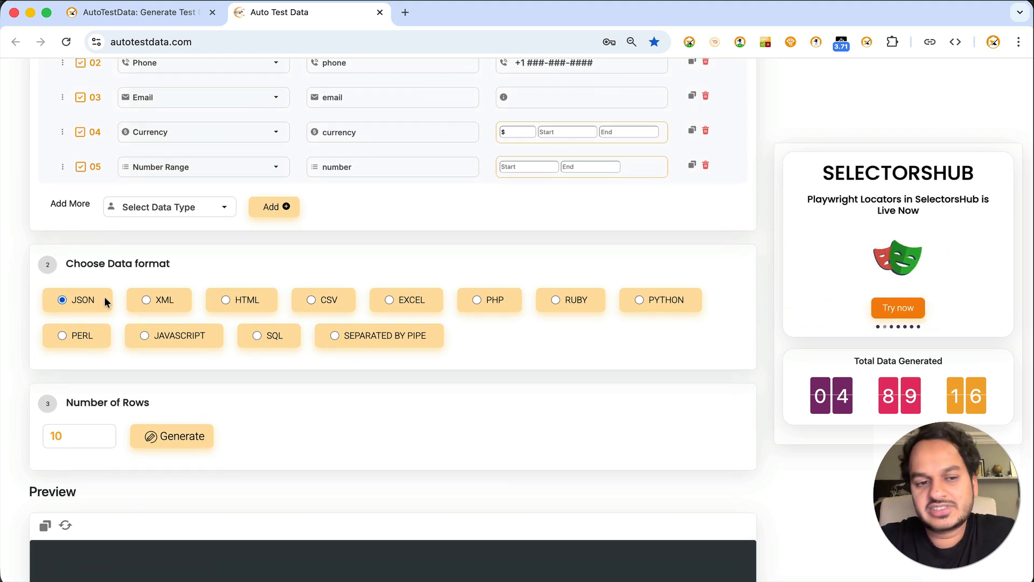
scroll(176, 445, "down", 2)
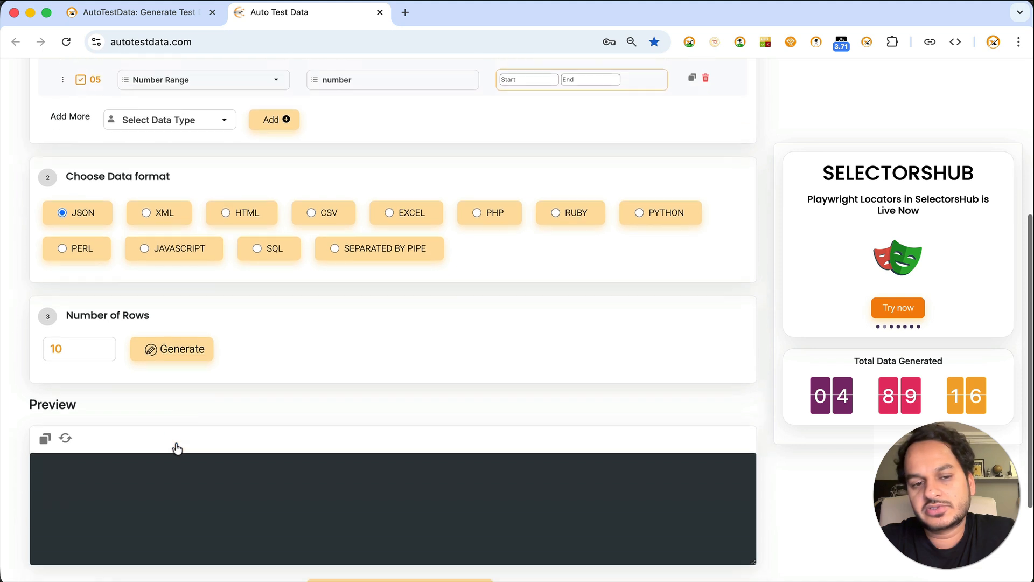
scroll(180, 358, "down", 1)
left_click(183, 308)
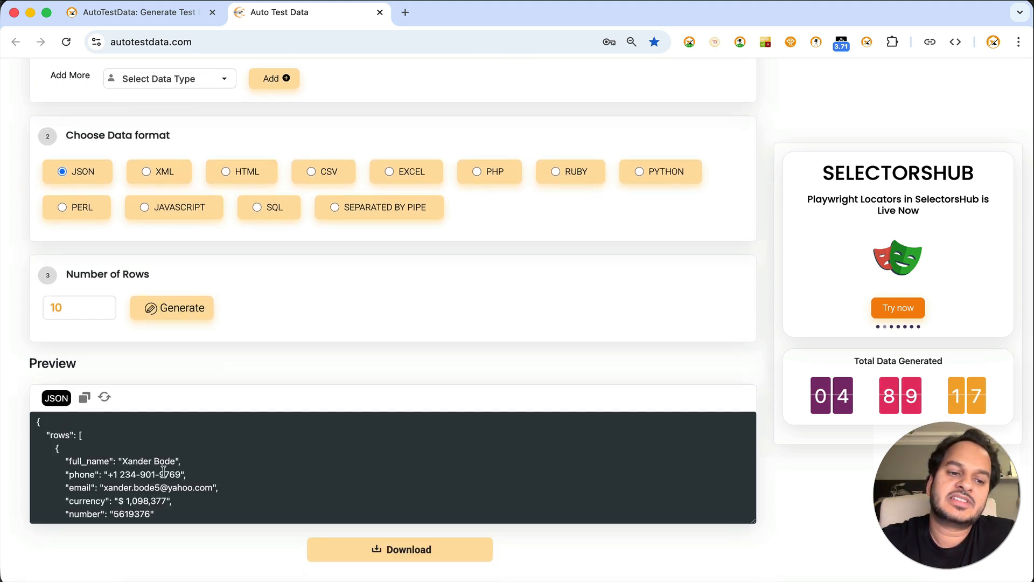
scroll(163, 472, "down", 4)
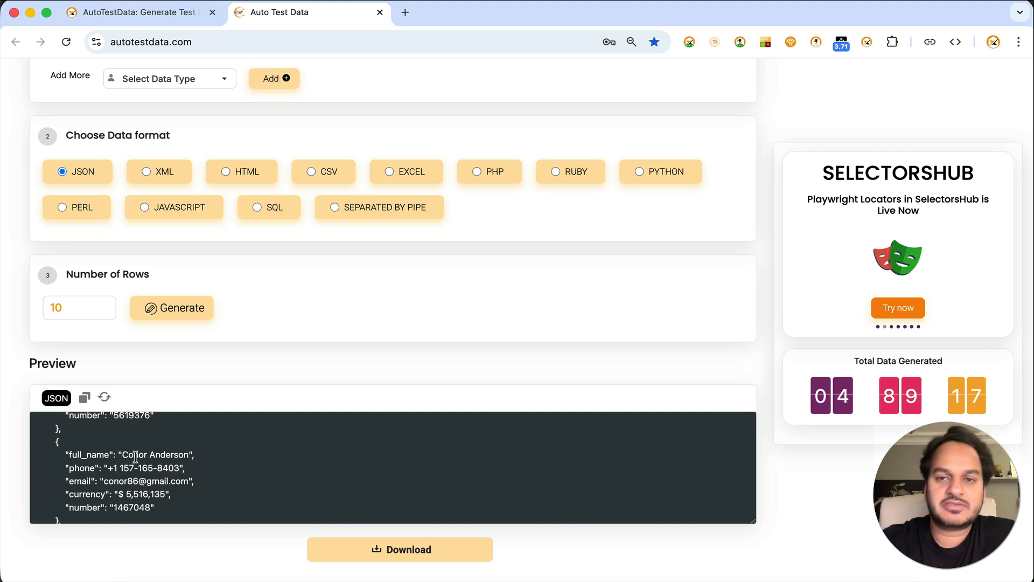
Delete the Currency row and set the Number Range row to start at 100 and end at 500.
scroll(254, 346, "up", 6)
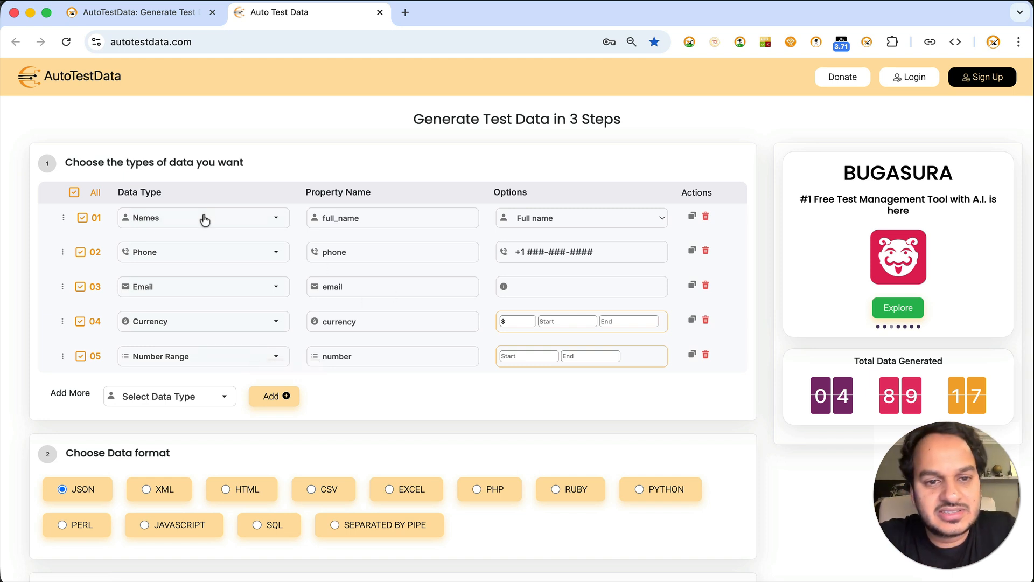
left_click(706, 322)
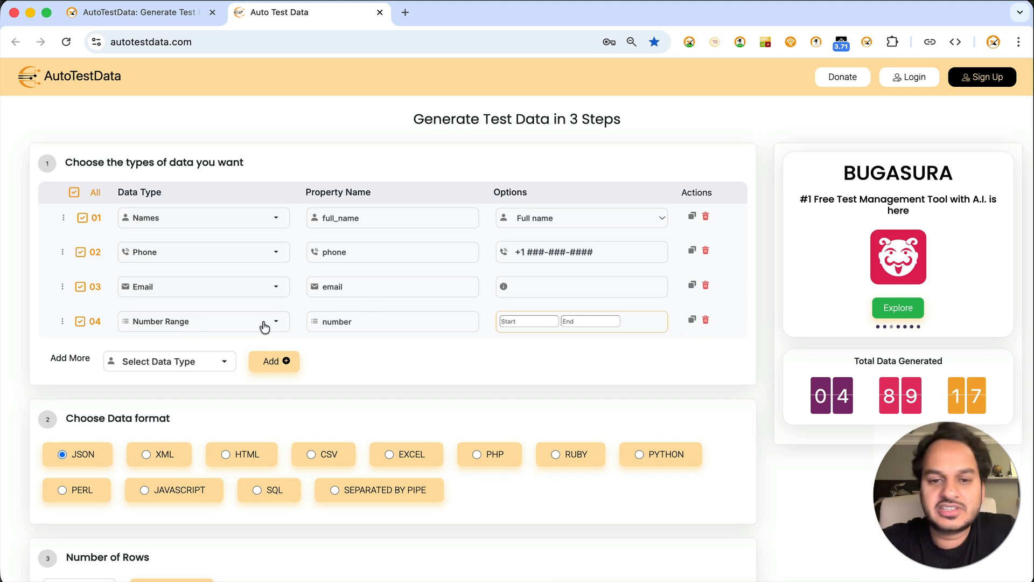
left_click(520, 320)
type("100")
key("Tab")
type("5")
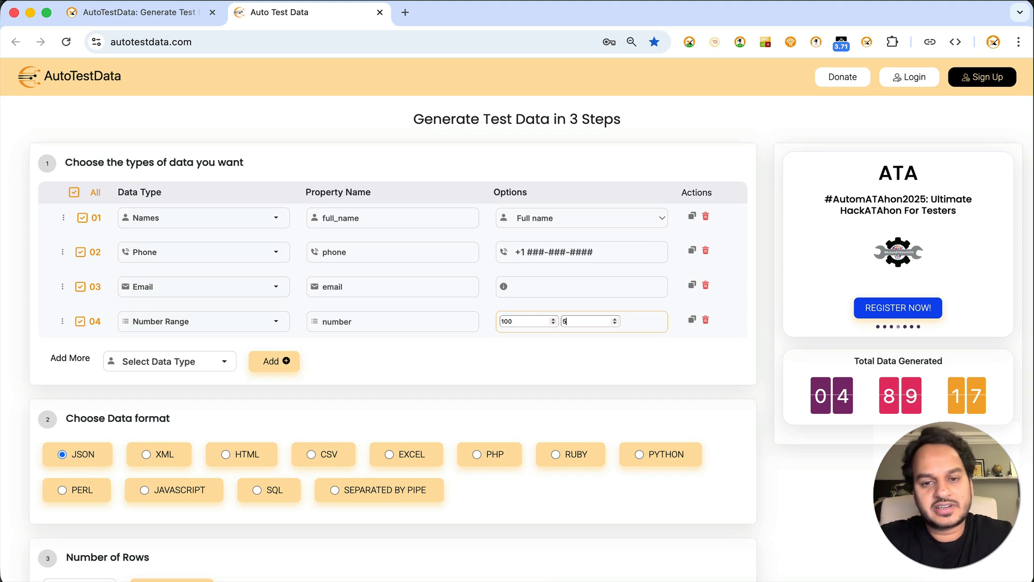
type("00")
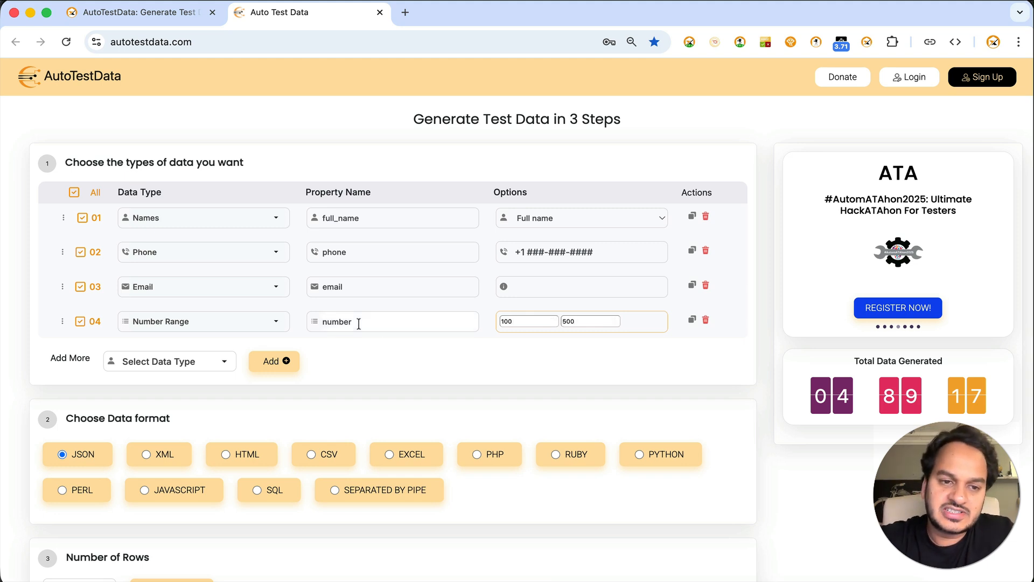
Rename the Number Range row's property to salary.
double_click(340, 323)
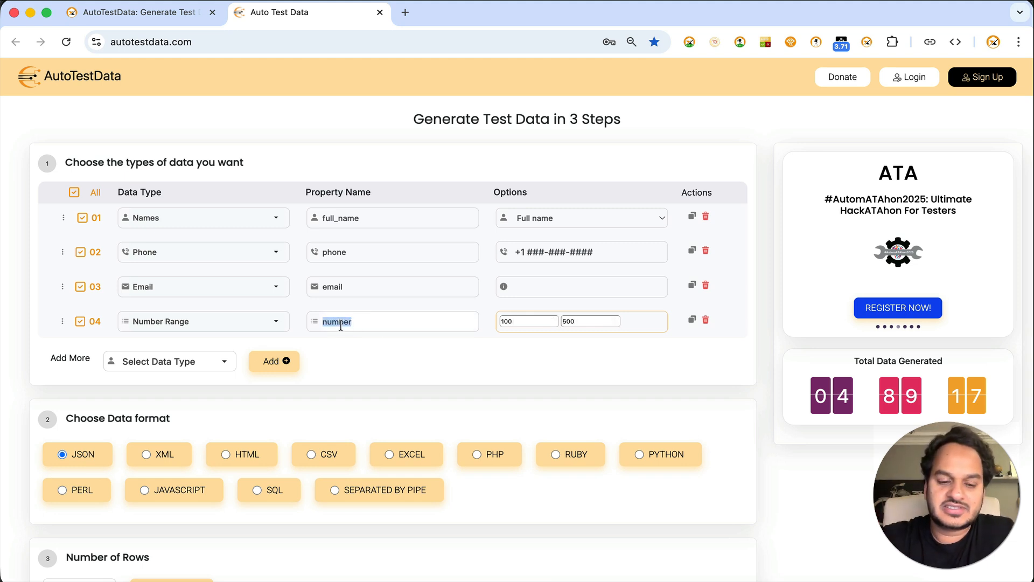
type("sala")
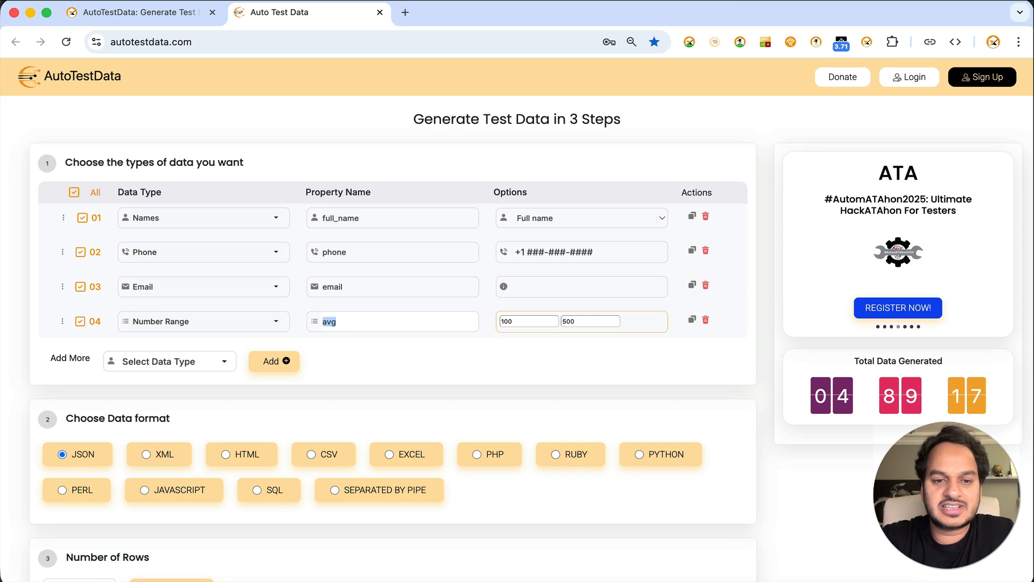
type("ry")
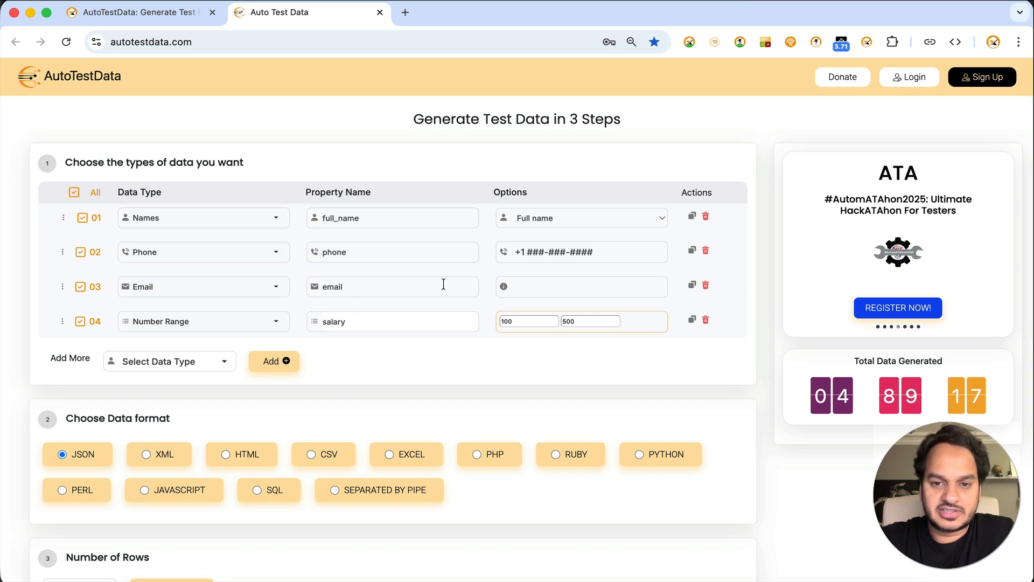
Set the Email row's domain option to selectorshub.com and change the Phone row's country prefix to +91.
left_click(532, 287)
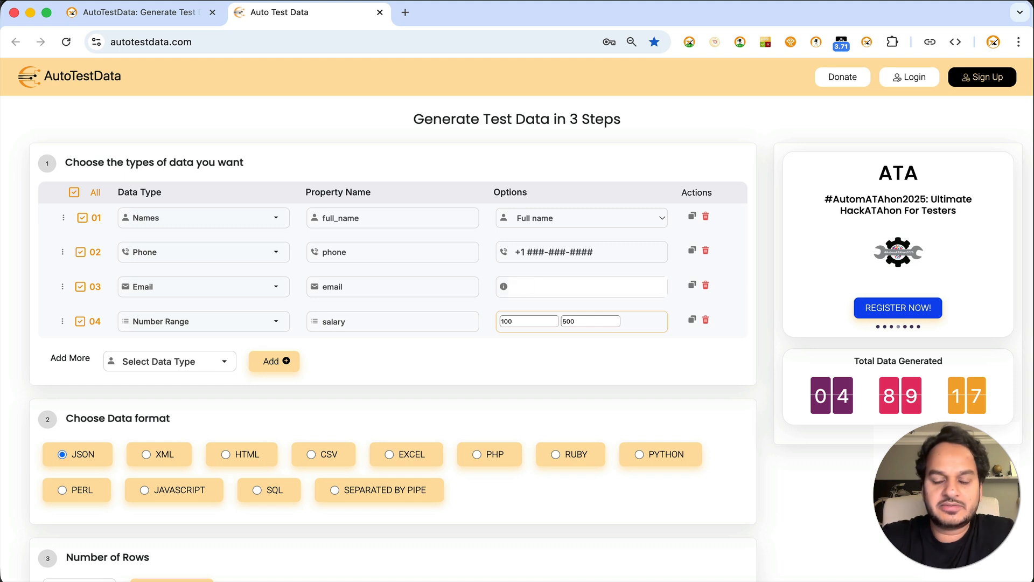
type("selectorshub")
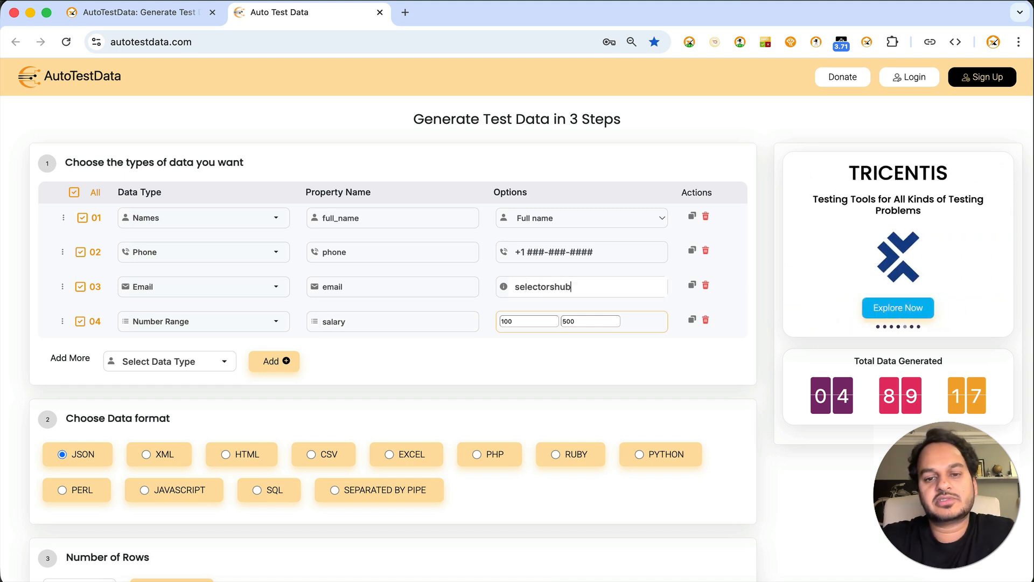
type(".com")
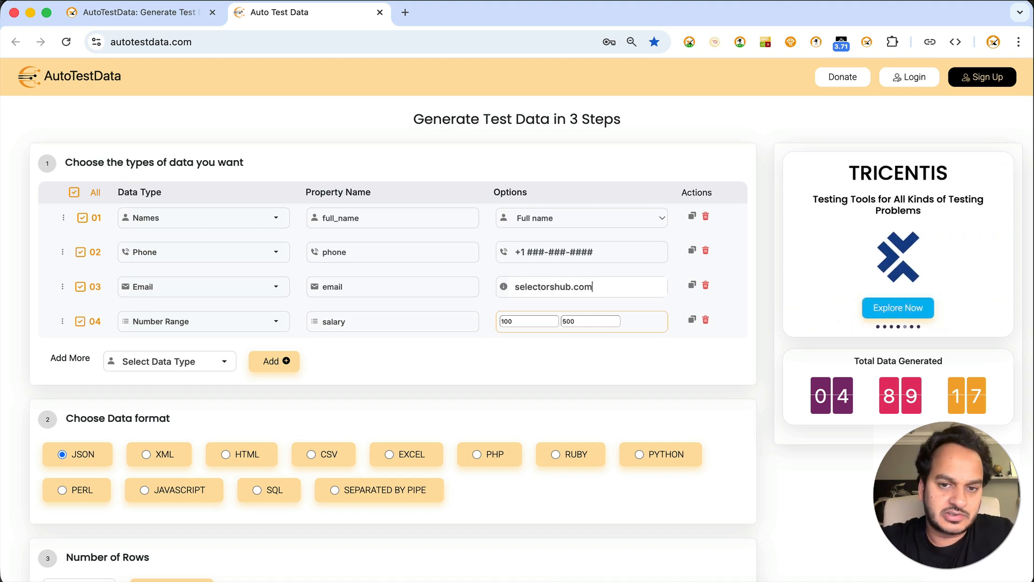
left_click(519, 251)
type("9")
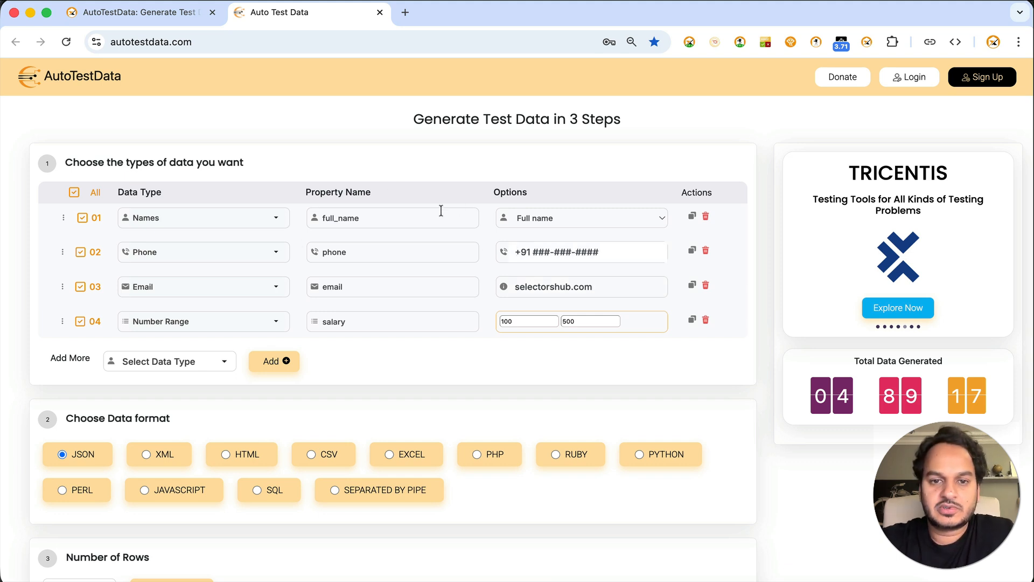
Set the Names row's option to First name, duplicate the row, and set the duplicate's option to Last name.
left_click(252, 221)
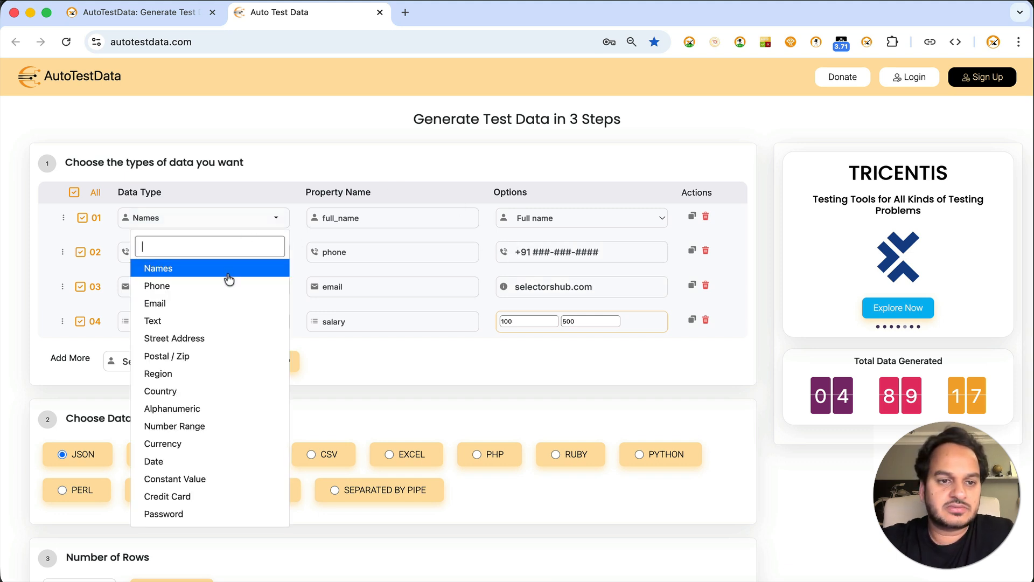
left_click(337, 221)
left_click(589, 218)
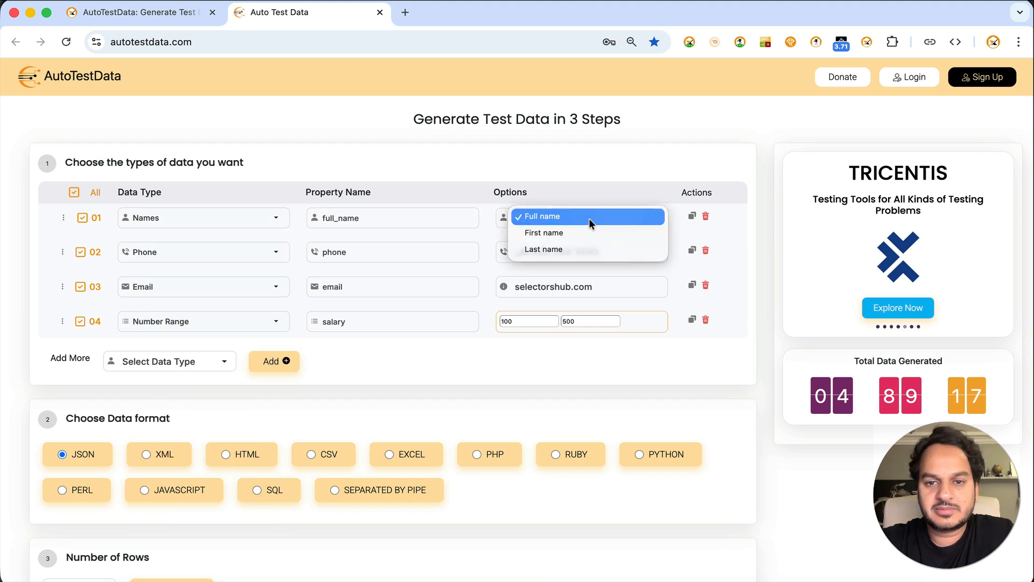
left_click(587, 229)
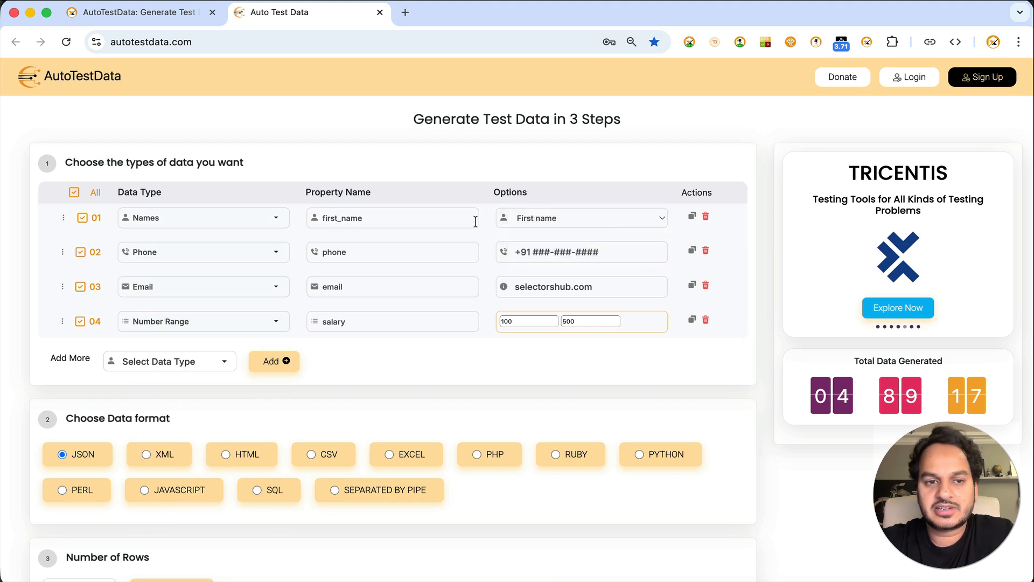
left_click(692, 216)
left_click(549, 253)
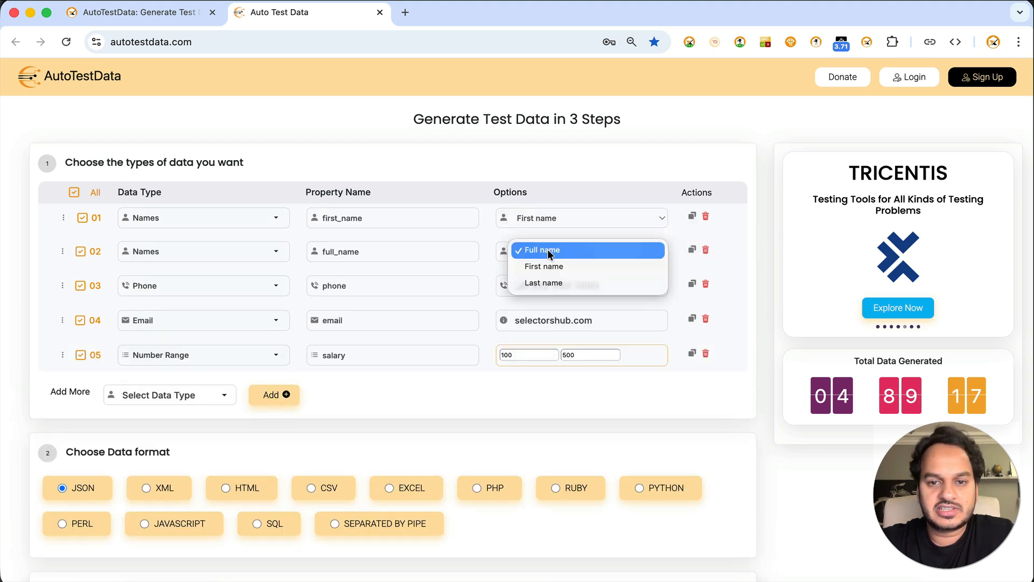
left_click(549, 282)
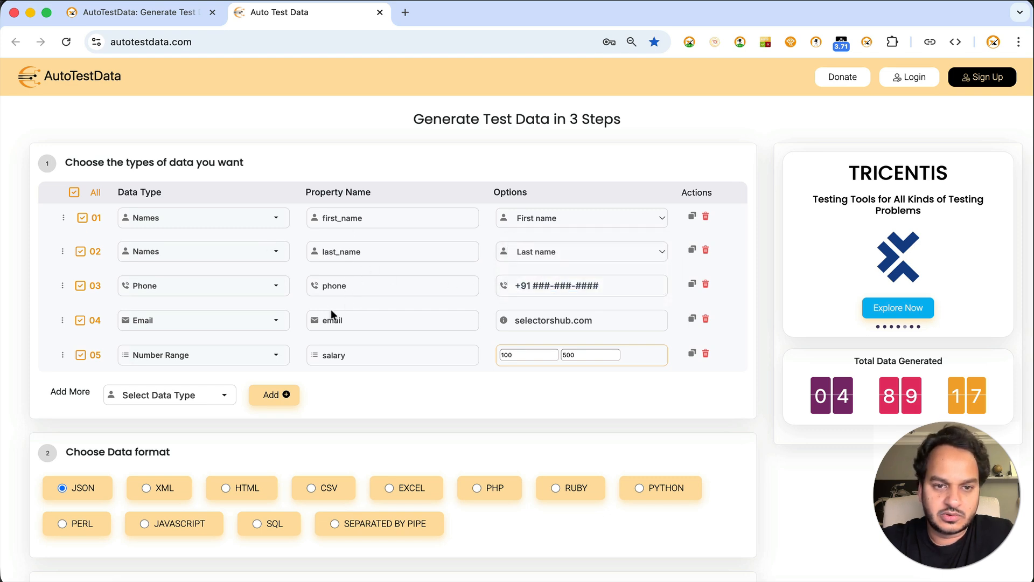
Add a Credit Card data type as a new row below the salary row.
scroll(321, 317, "down", 4)
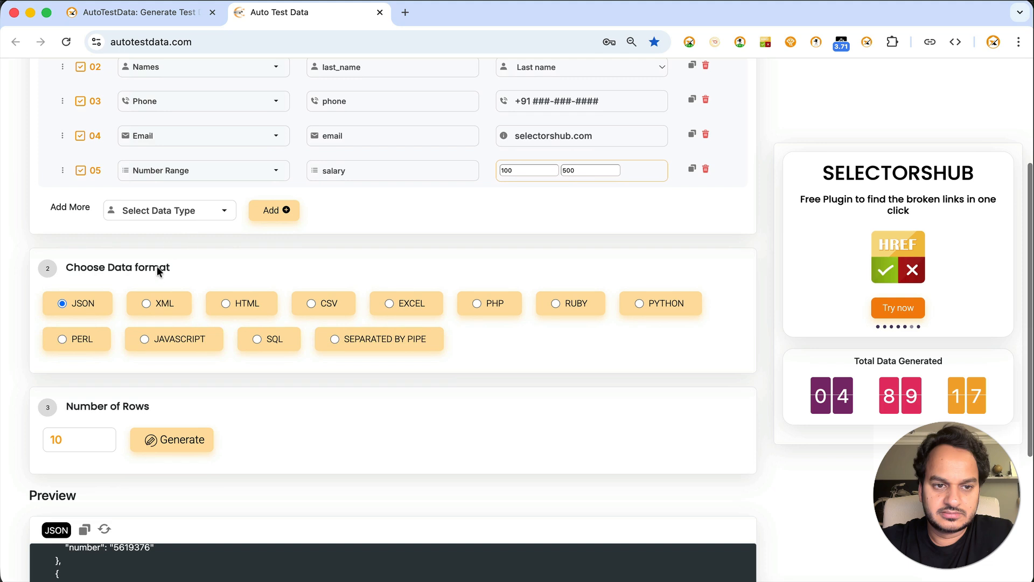
left_click(200, 217)
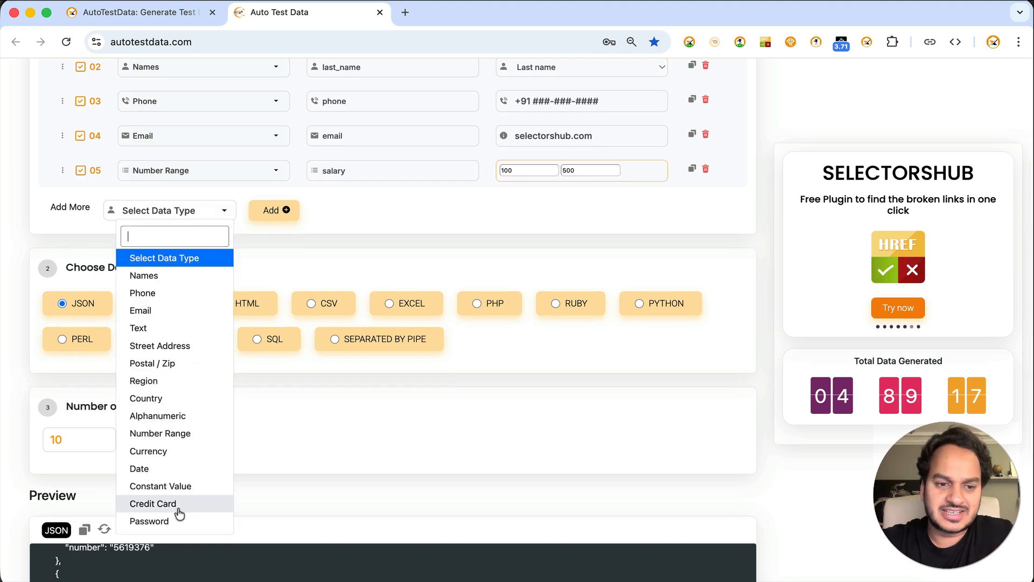
left_click(153, 504)
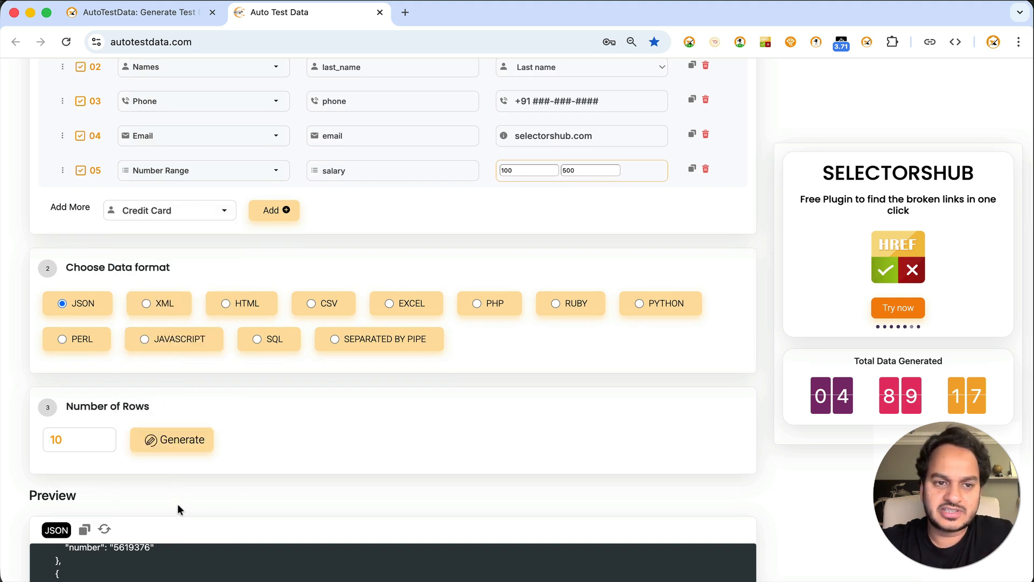
left_click(273, 212)
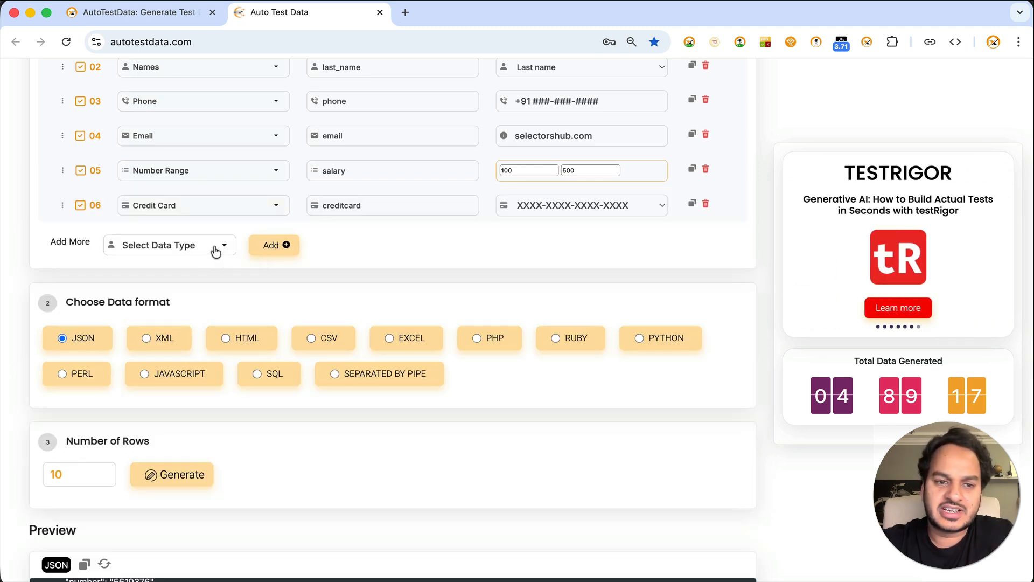
Choose CSV as the data format, set the number of rows to 50, and generate the test data.
scroll(215, 250, "down", 3)
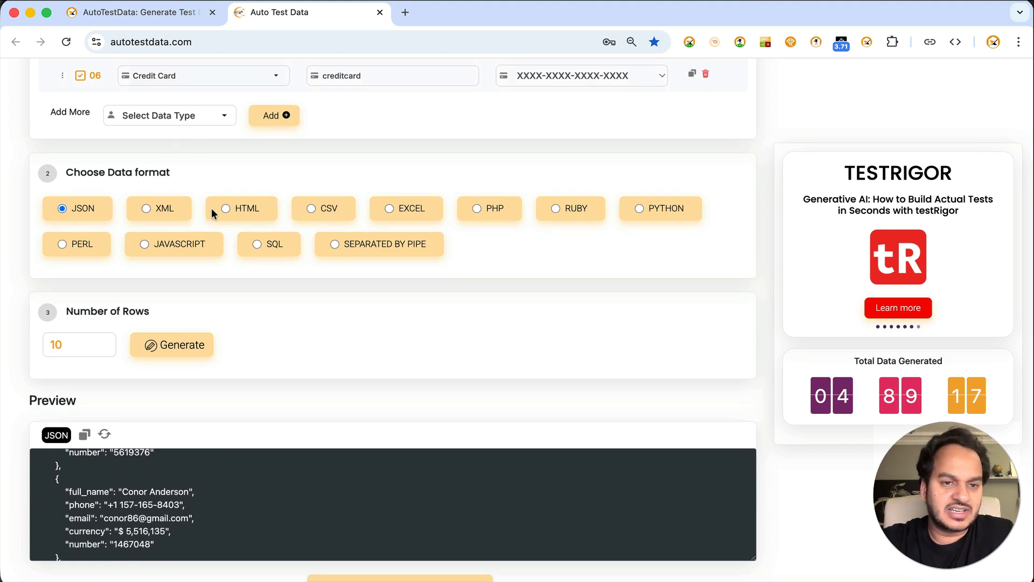
left_click(338, 208)
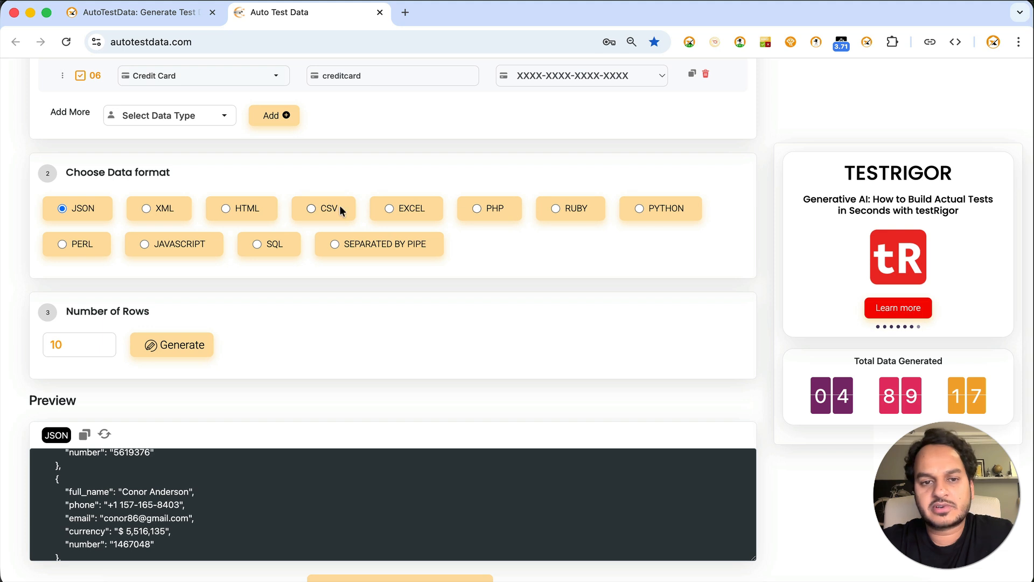
left_click(56, 346)
key("BackSpace")
type("2")
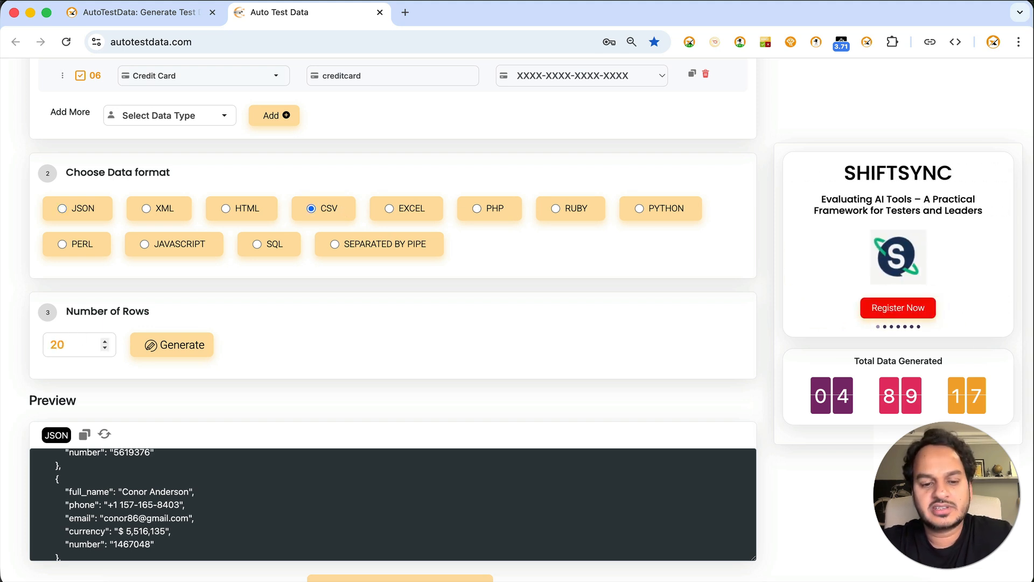
key("BackSpace")
type("5")
left_click(153, 348)
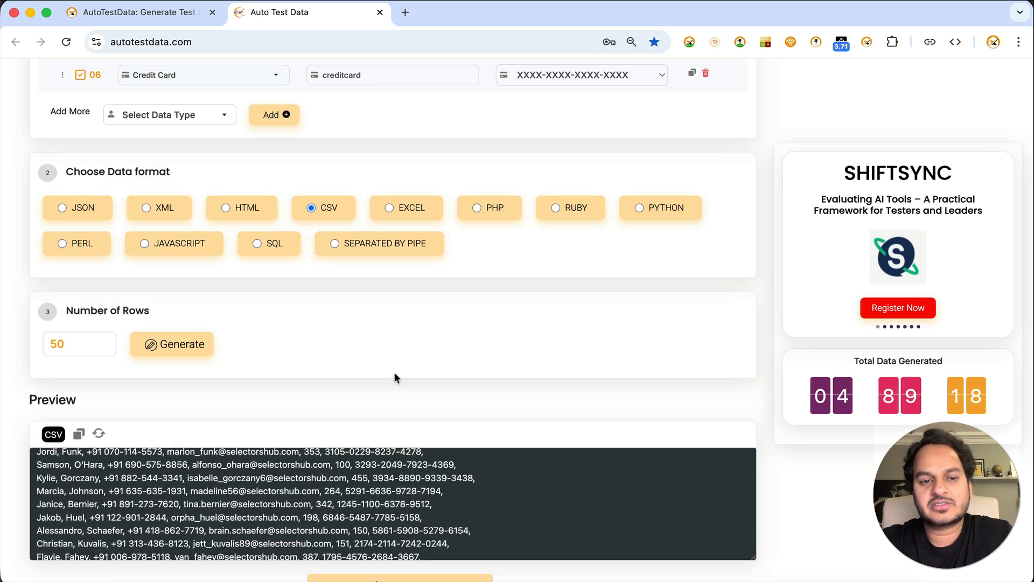
Review the generated CSV rows in the preview and download them as a file.
scroll(393, 372, "down", 3)
scroll(353, 362, "down", 5)
scroll(353, 362, "up", 5)
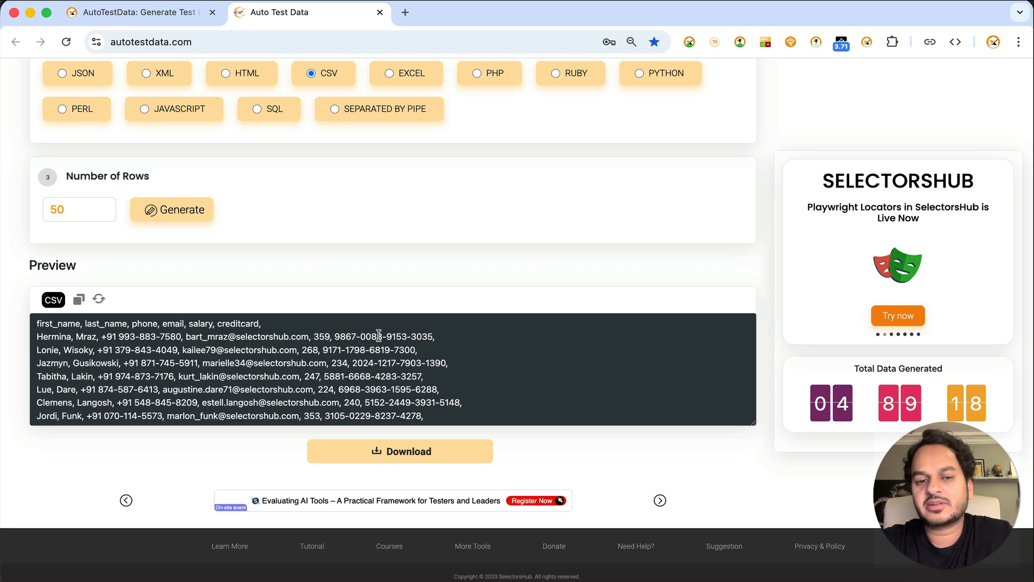
scroll(372, 356, "down", 5)
scroll(369, 372, "up", 5)
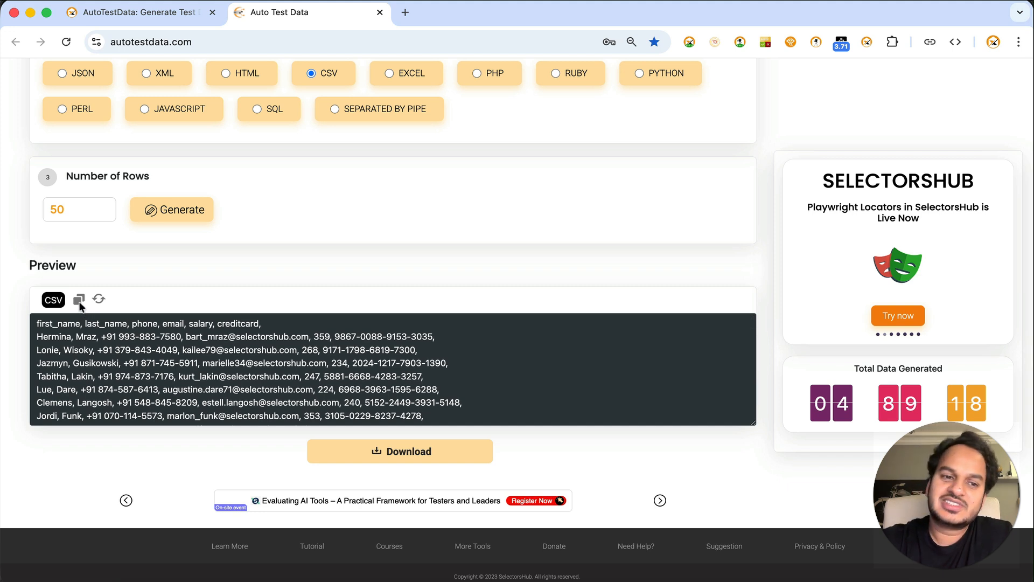
left_click(347, 453)
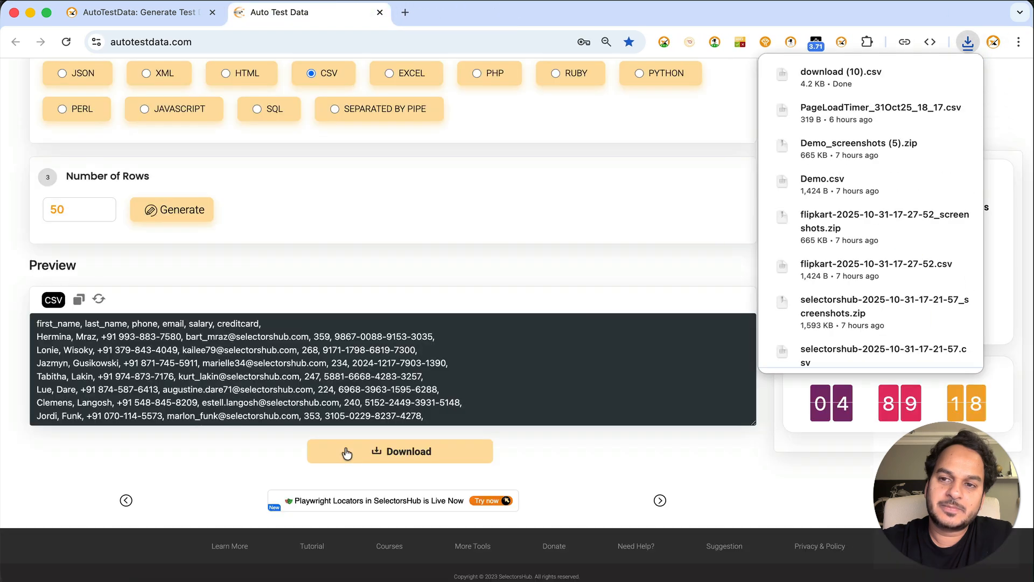
Regenerate the CSV preview with a fresh set of test data and return to the data type rows.
left_click(99, 300)
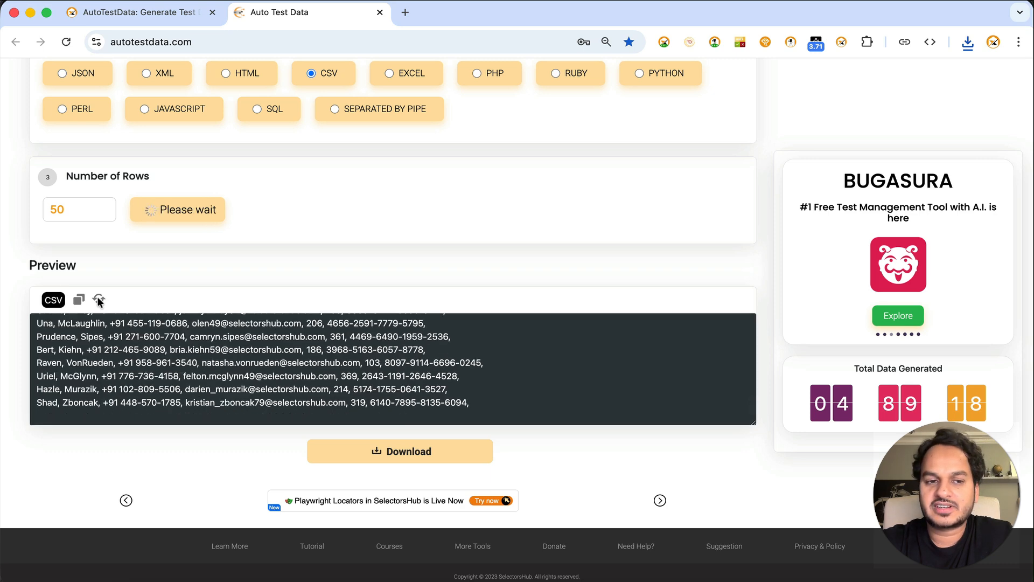
scroll(180, 263, "up", 2)
scroll(181, 263, "up", 7)
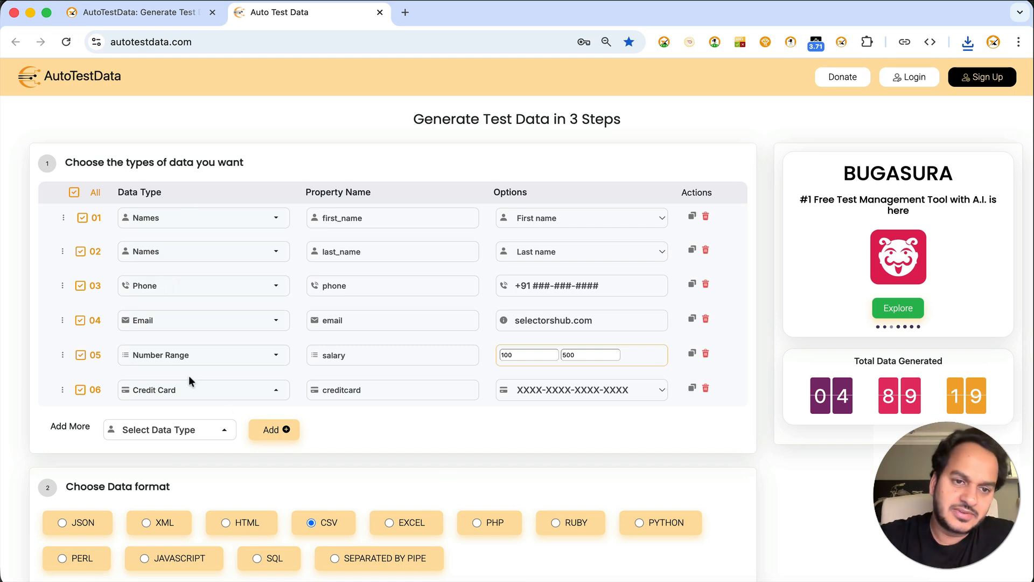
Add an Alphanumeric data type as a new row below the credit card row.
scroll(181, 402, "down", 3)
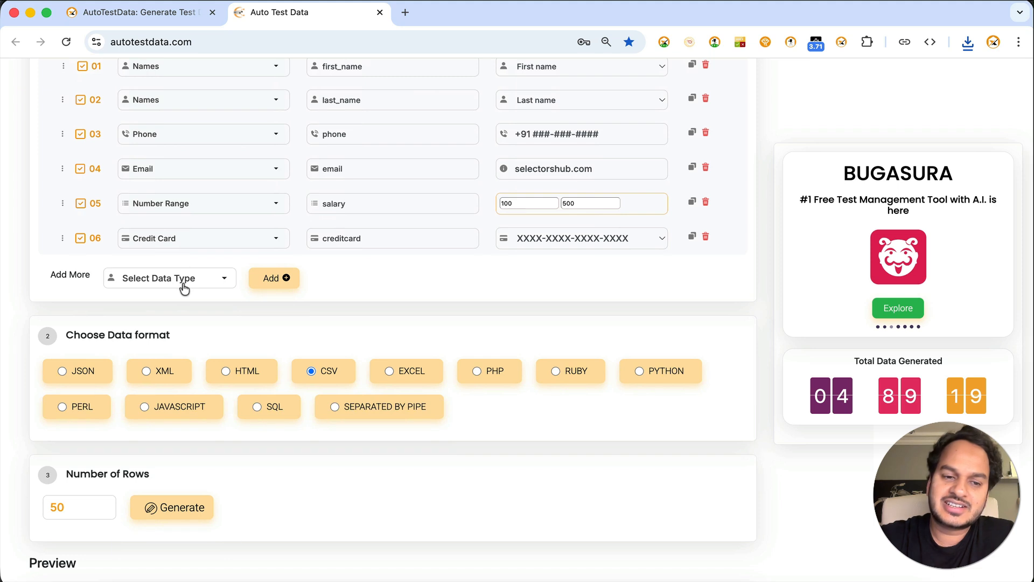
left_click(183, 286)
scroll(173, 357, "up", 1)
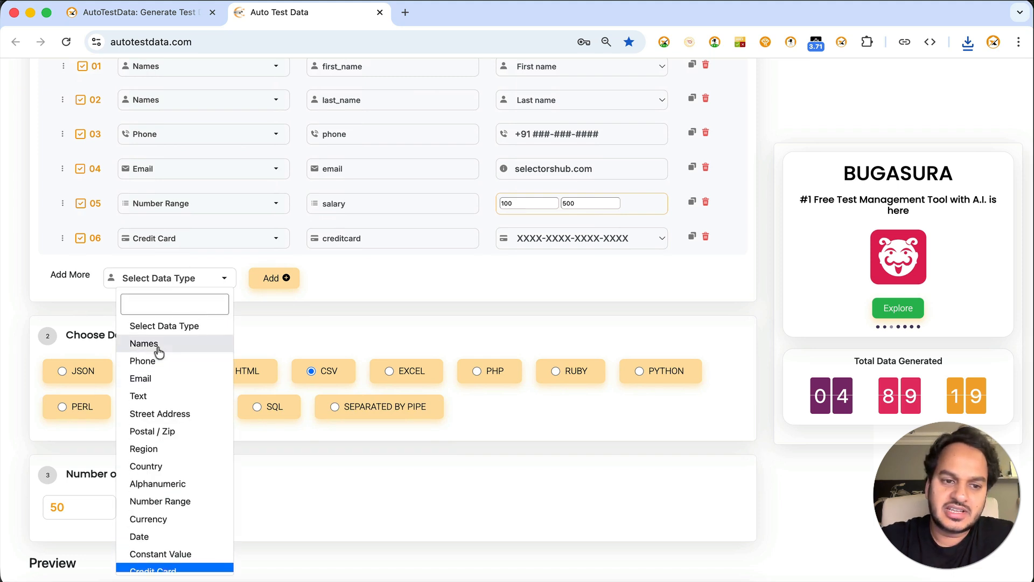
left_click(181, 484)
left_click(278, 286)
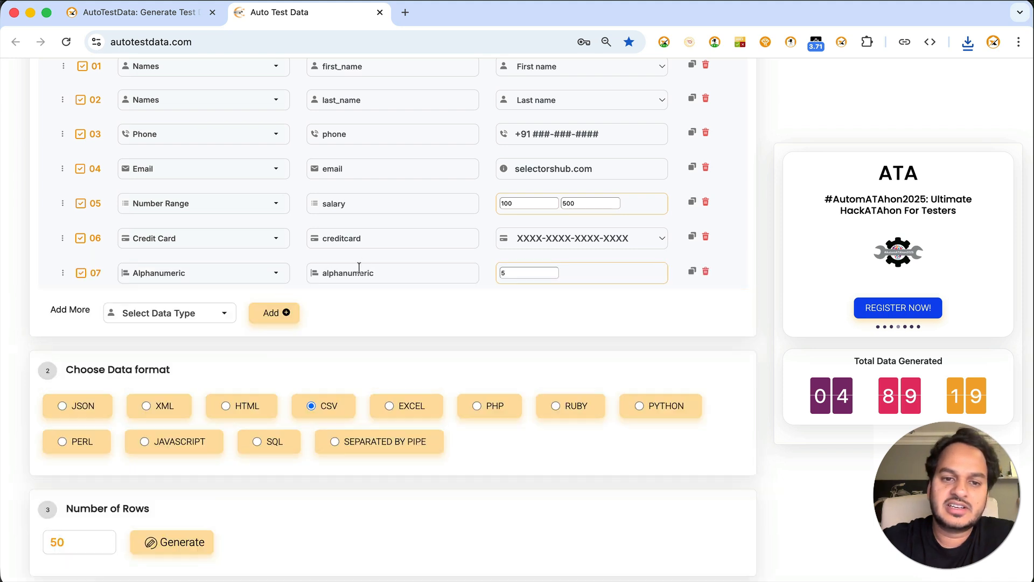
Rename the Alphanumeric row's property to demo and set its length to 10.
double_click(332, 273)
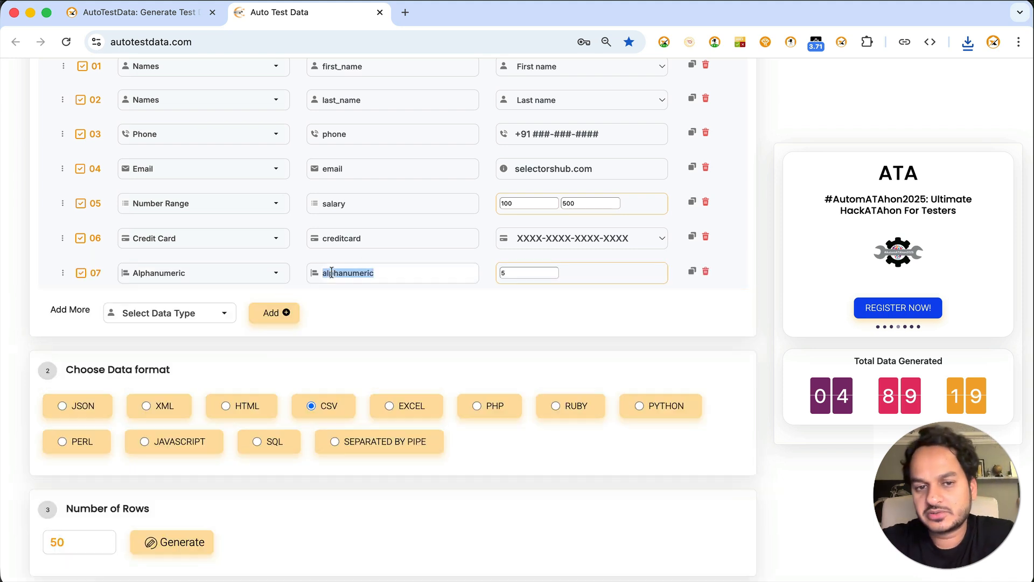
type("demo")
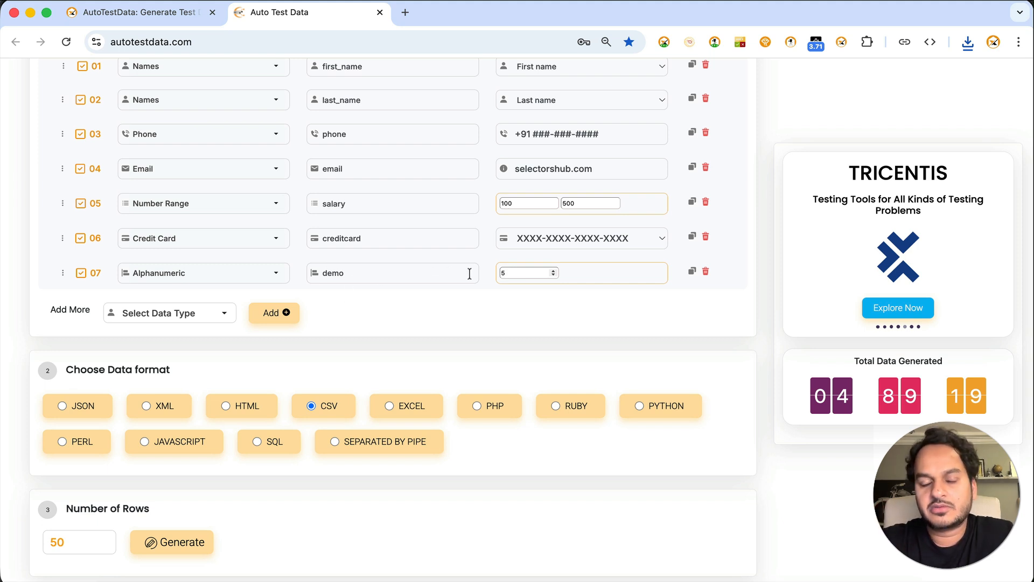
key("BackSpace")
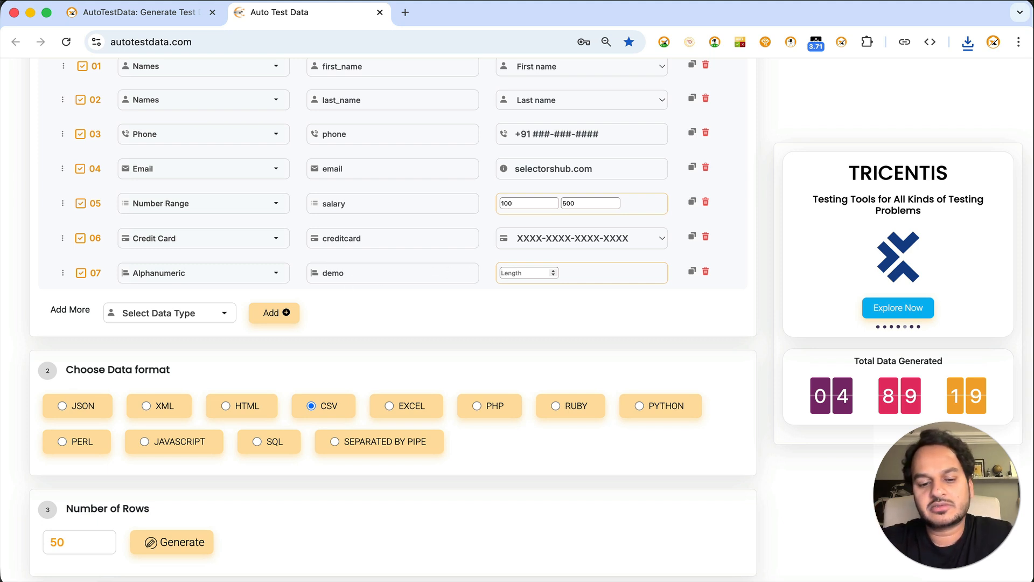
type("10")
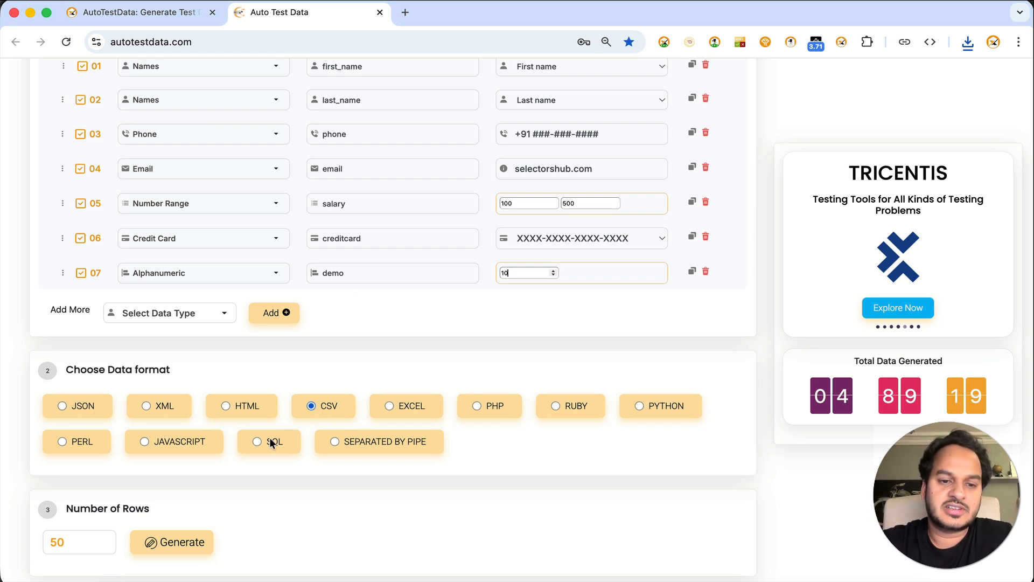
Set the number of rows to 10, generate the CSV data, and highlight one alphanumeric value in the preview.
left_click(57, 542)
key("BackSpace")
type("1")
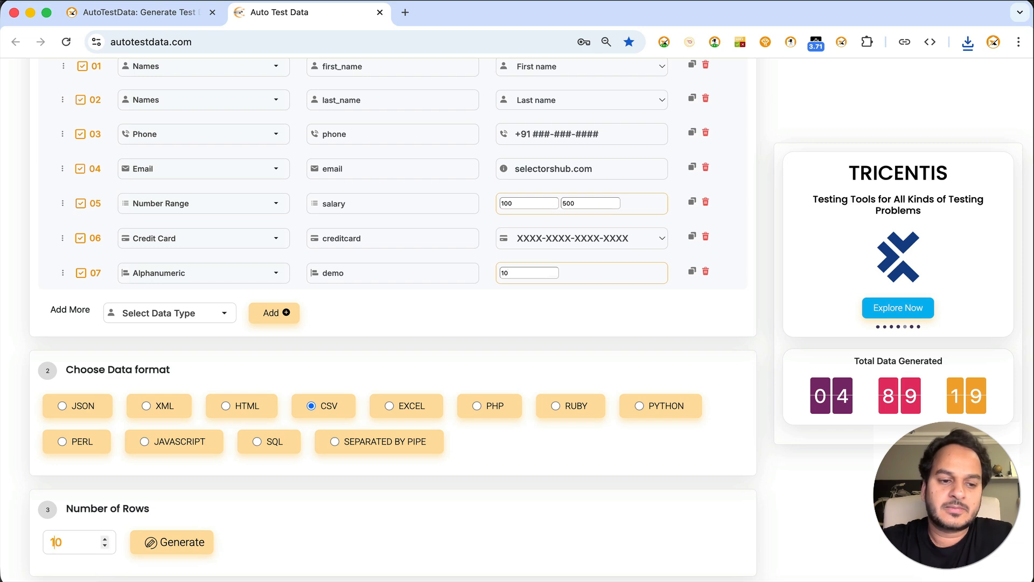
left_click(173, 546)
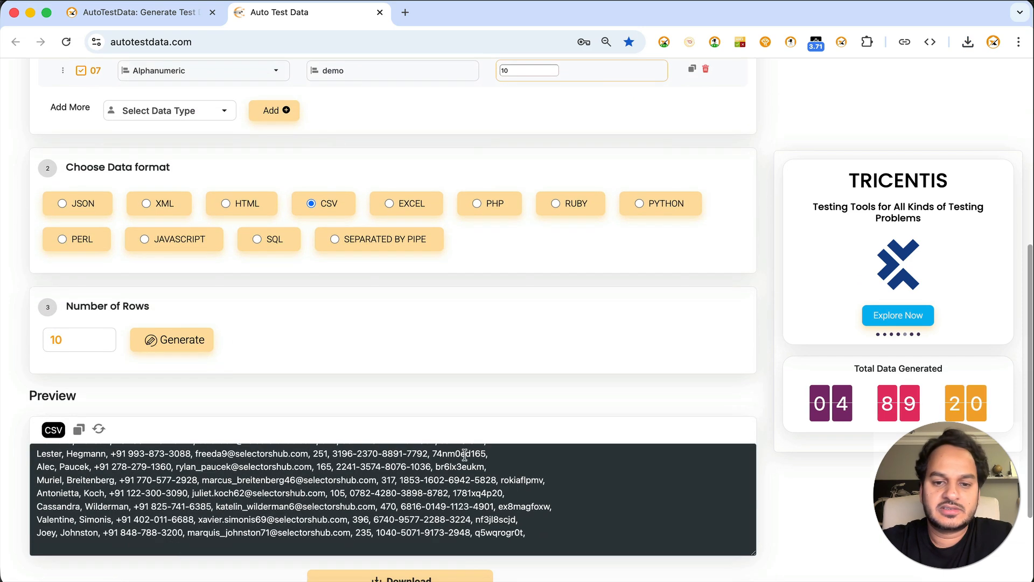
double_click(454, 466)
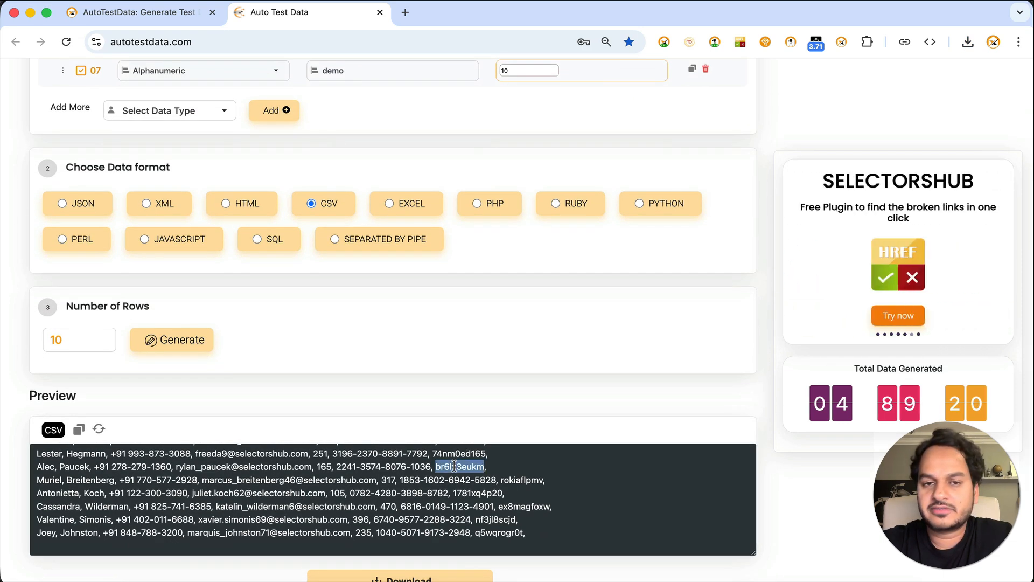
Reorder the data type rows so that the Email row sits directly below the salary Number Range row.
scroll(454, 466, "up", 10)
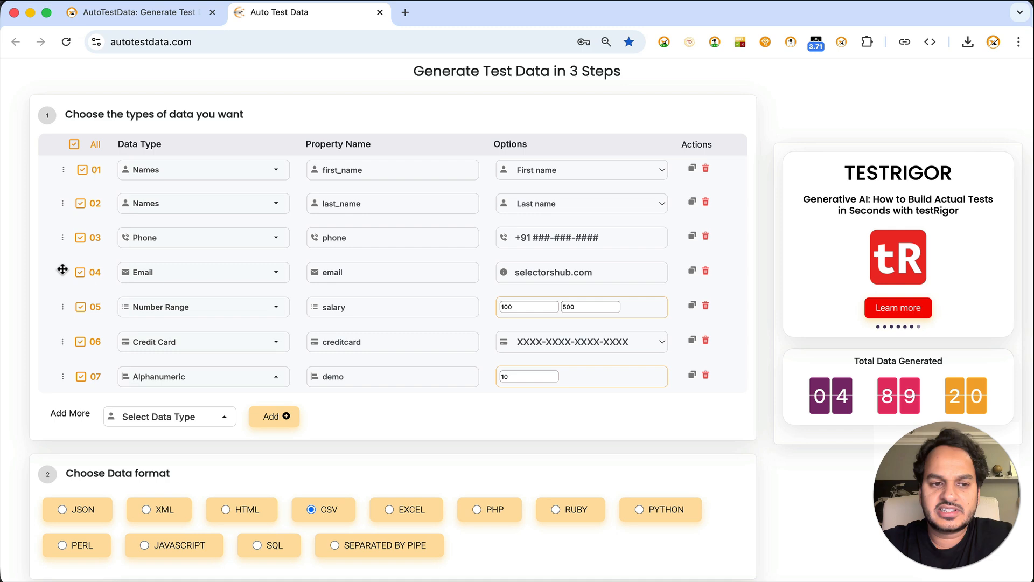
left_click_drag(63, 269, 67, 309)
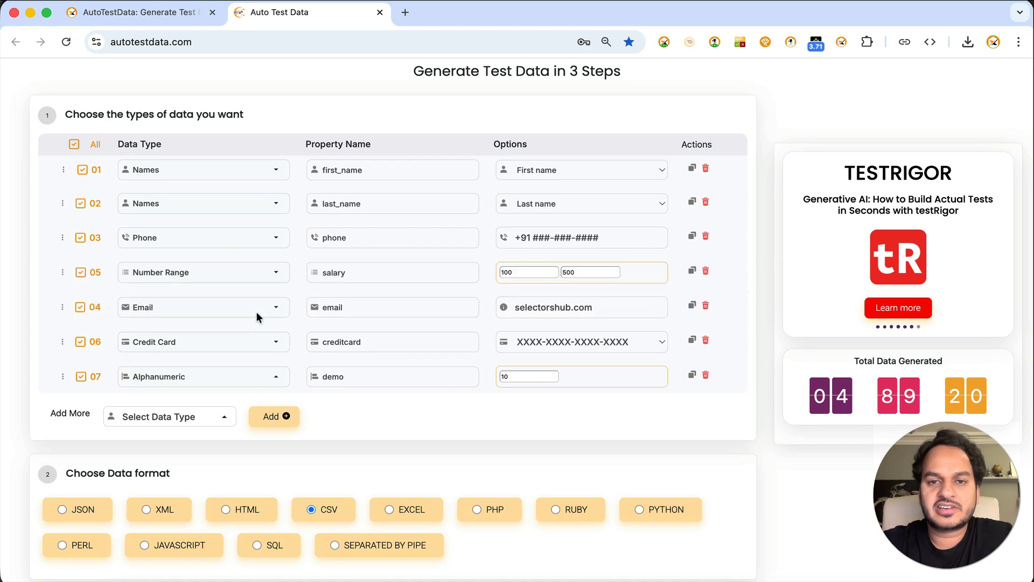
scroll(266, 286, "down", 3)
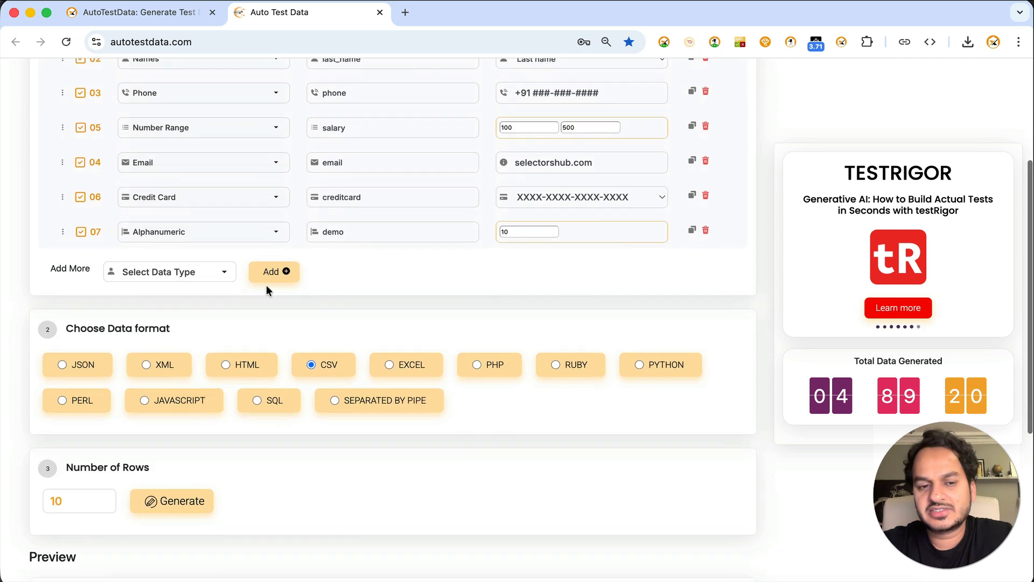
scroll(267, 291, "up", 4)
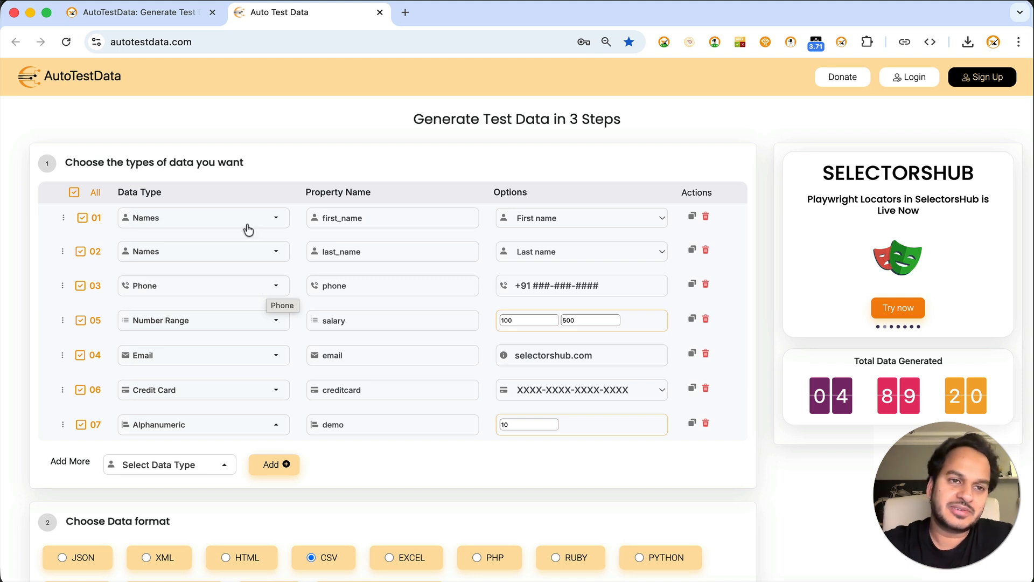
Switch to the SelectorsHub page about AutoTestData and open the site's home page.
left_click(158, 13)
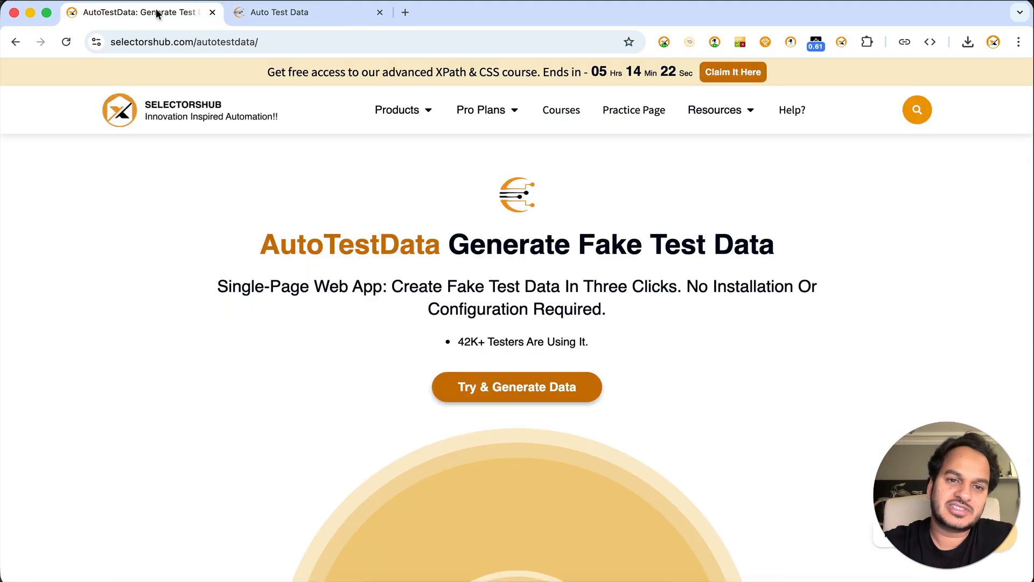
left_click(177, 108)
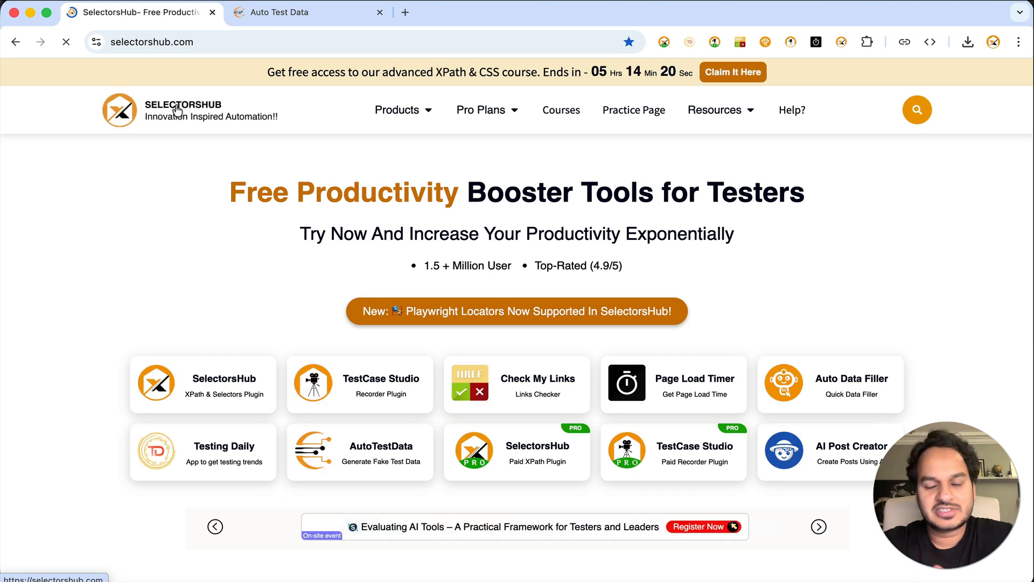